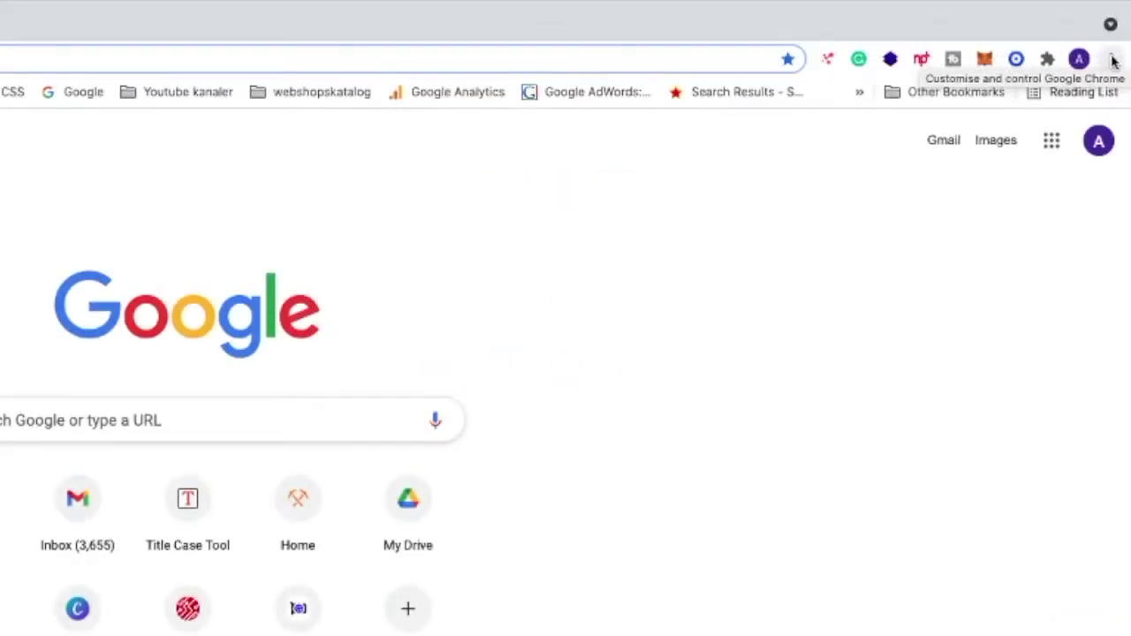
Open Chrome's main menu with the More Tools submenu expanded.
click(1112, 59)
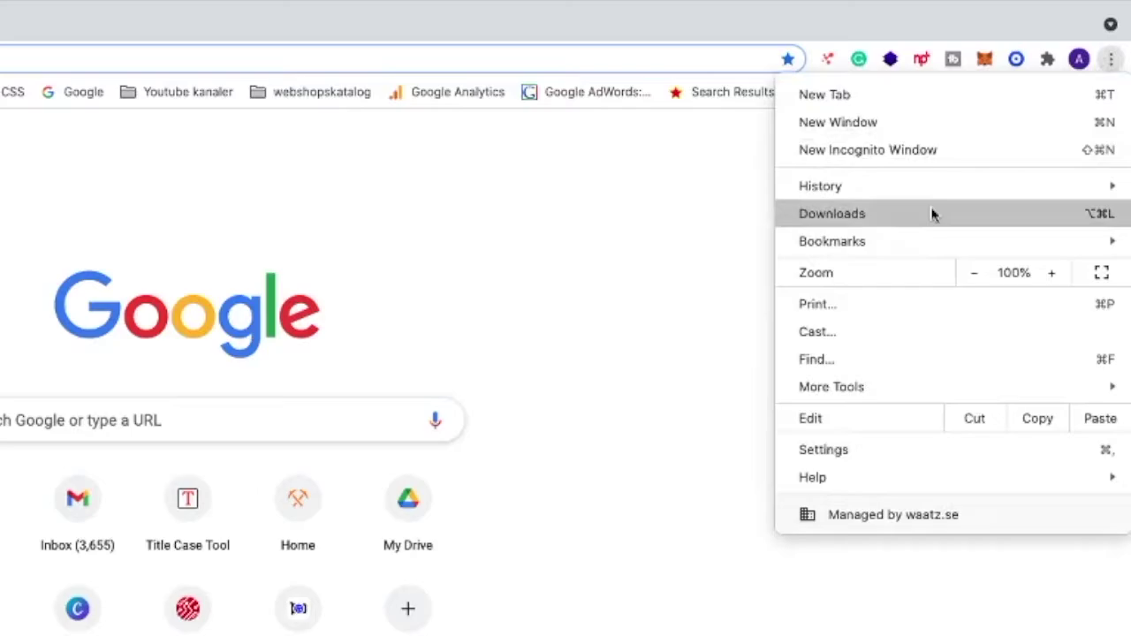
mouse_move(831, 386)
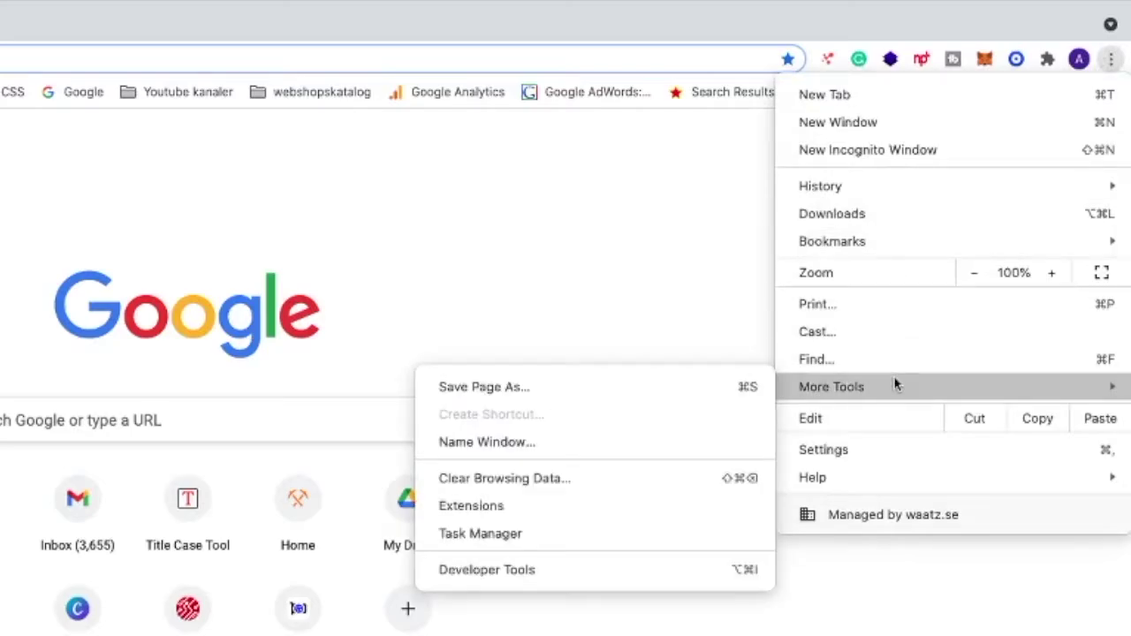
Go to the installed extensions page and launch the Chrome Web Store from its side menu.
click(603, 513)
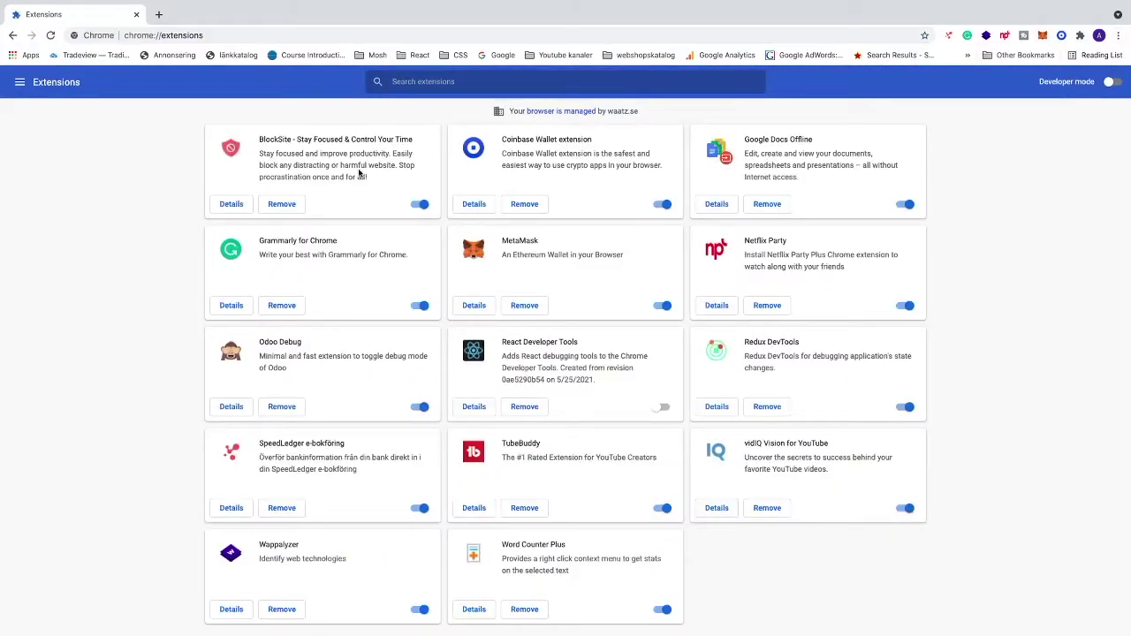
scroll(24, 84, up, 5)
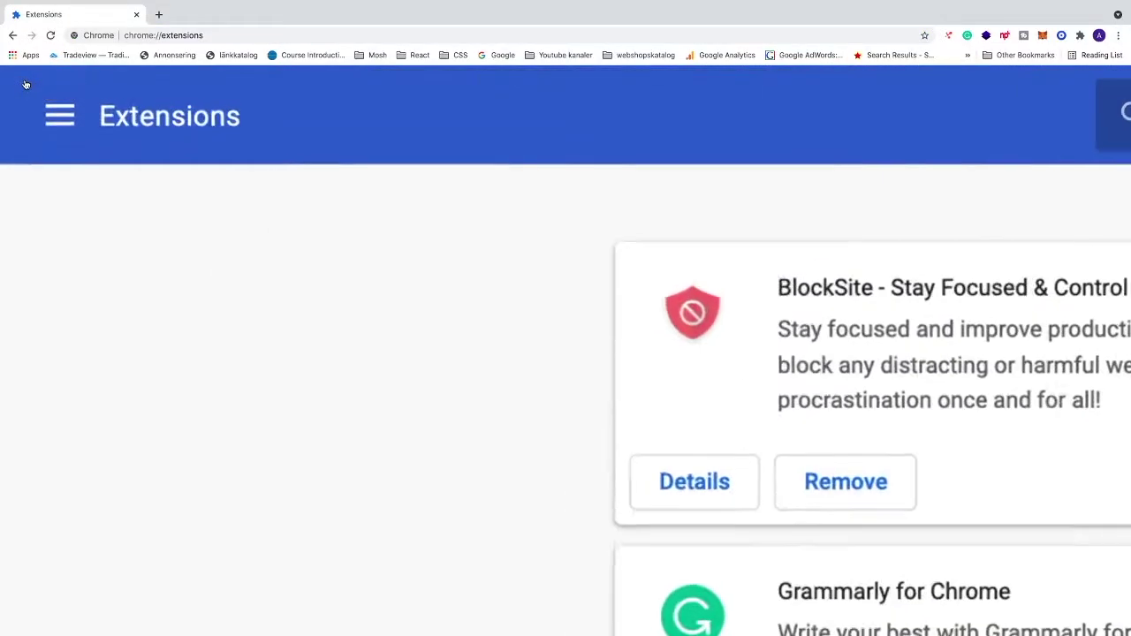
click(60, 115)
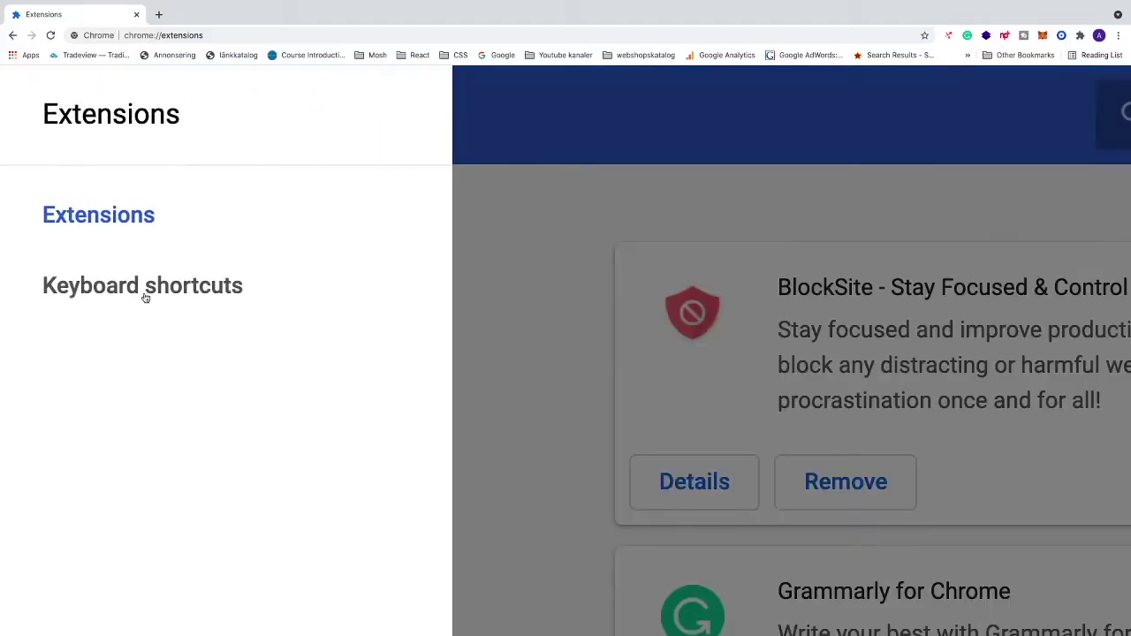
scroll(152, 322, down, 5)
scroll(154, 322, down, 5)
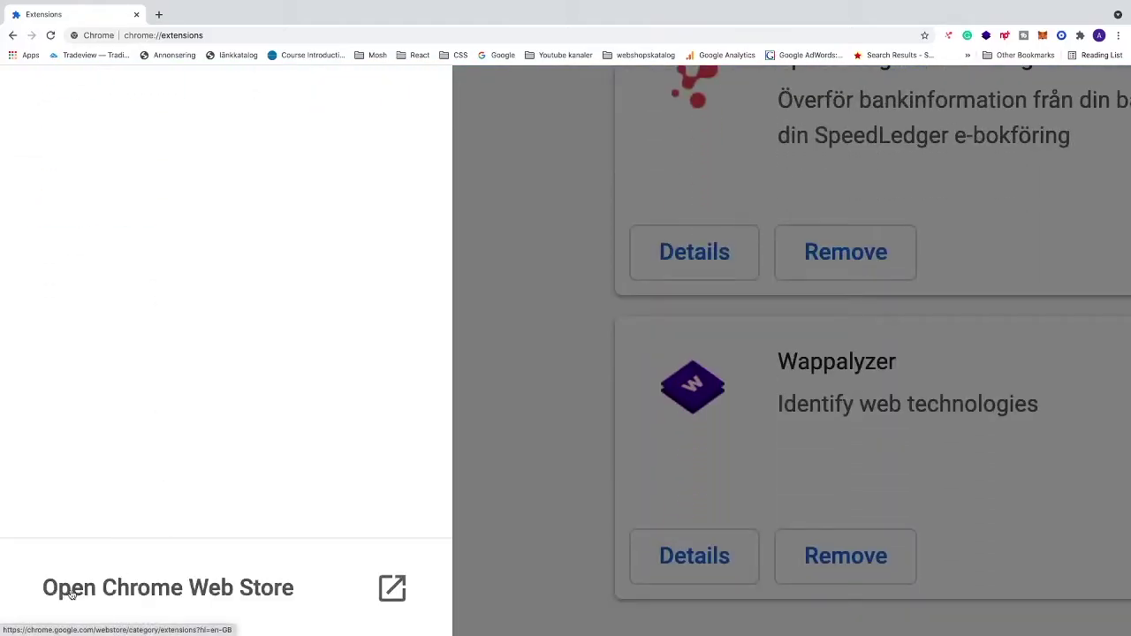
click(148, 592)
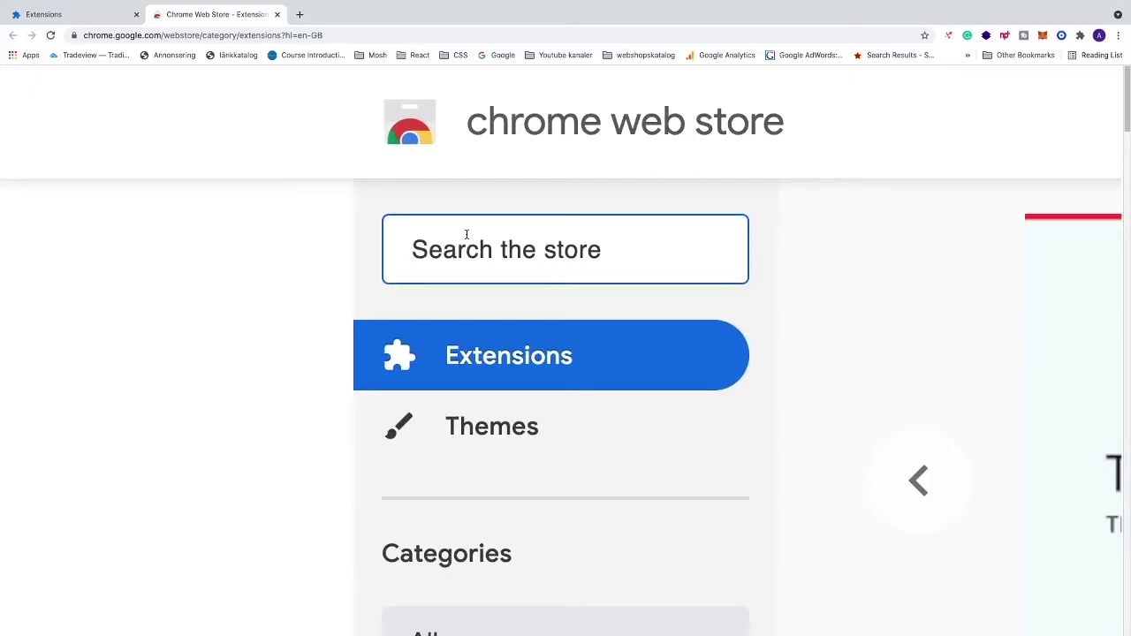
Search the Chrome Web Store for 'google translate' and browse the results.
text(google tra)
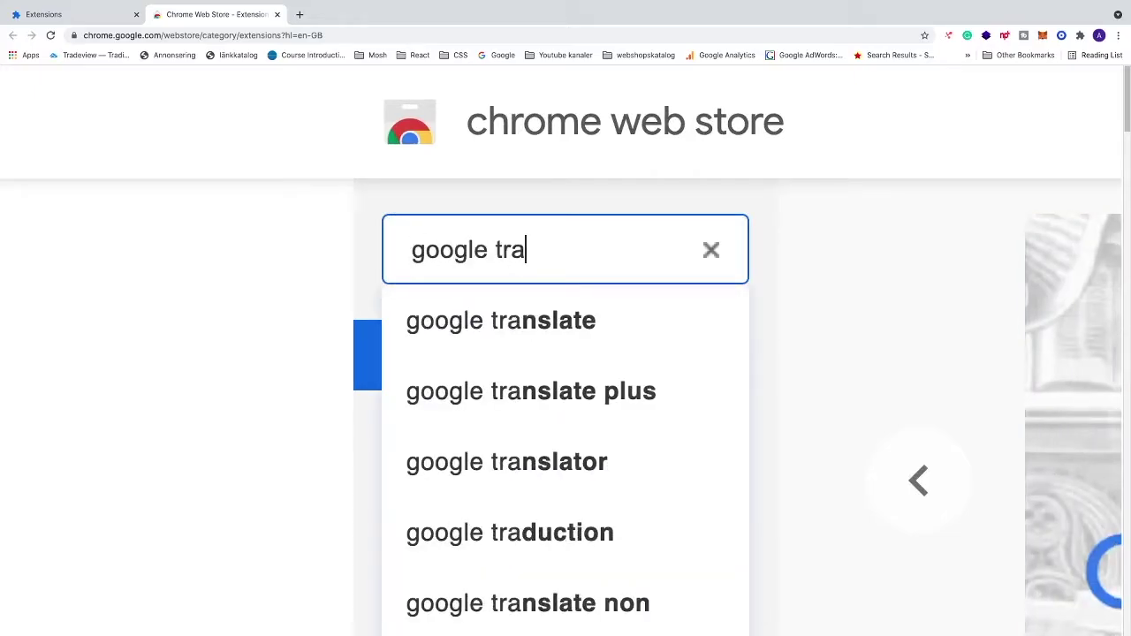
text(nslate)
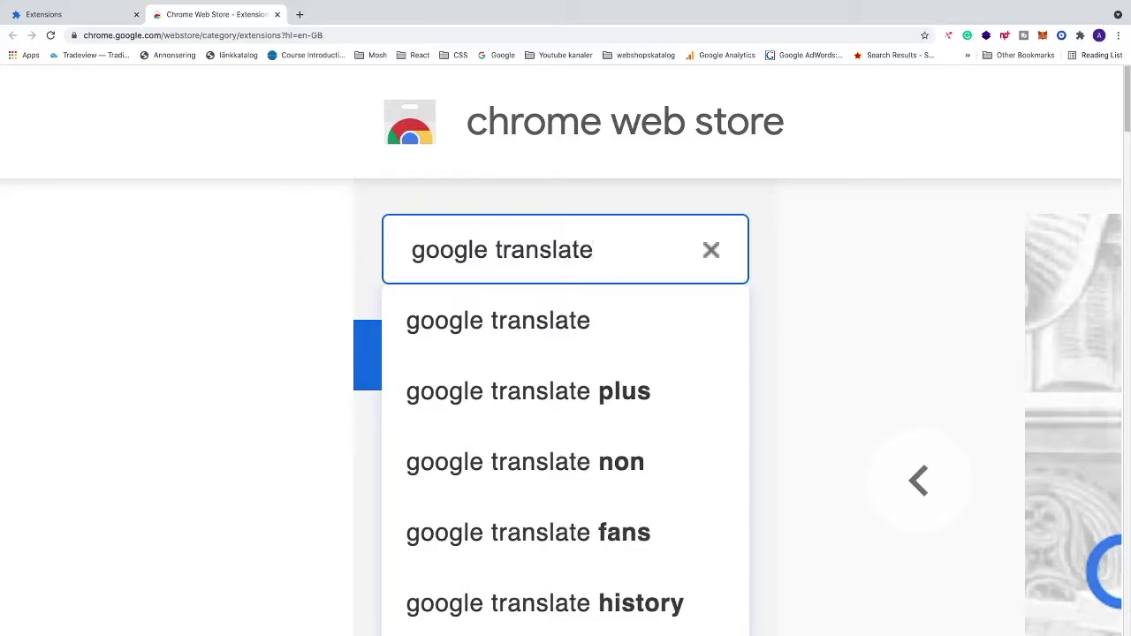
key(Return)
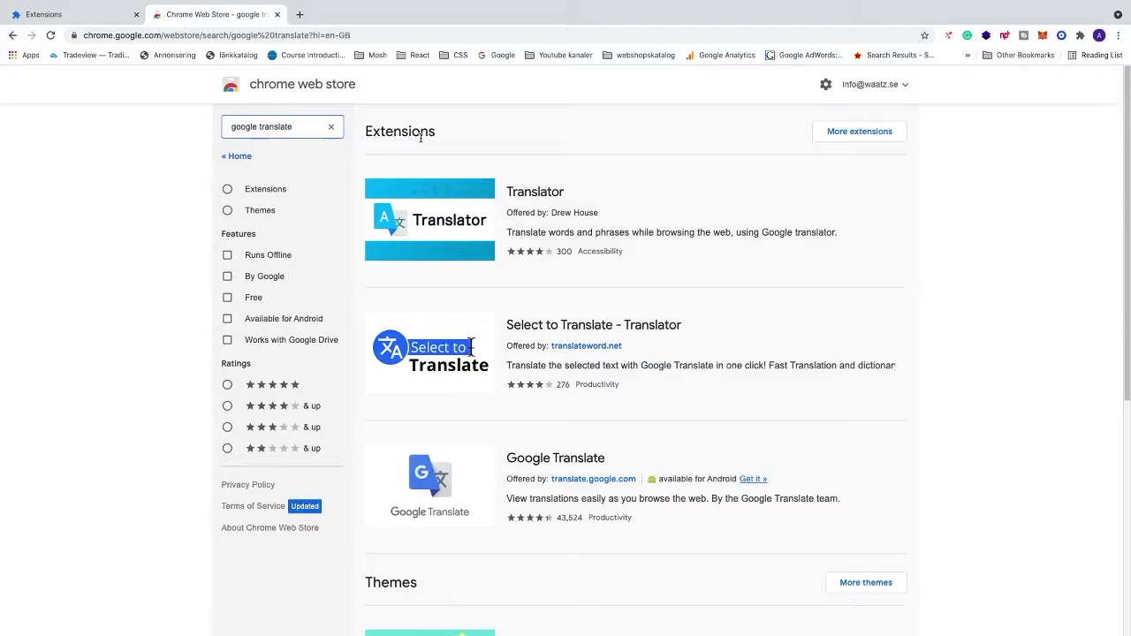
scroll(583, 358, down, 2)
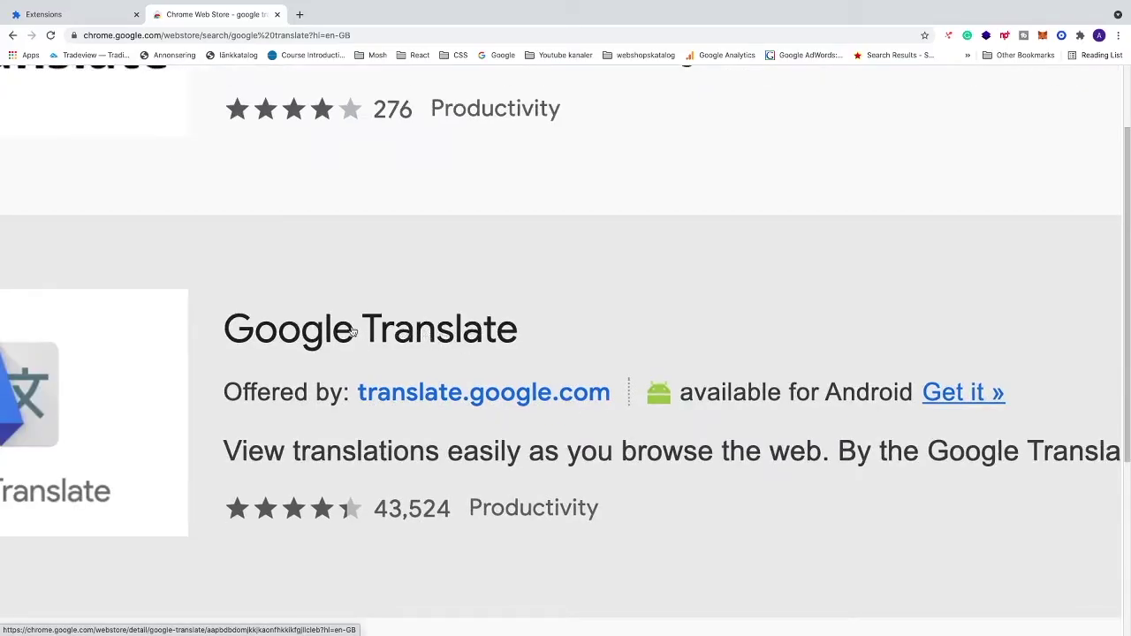
Open the Google Translate store page and add the extension to Chrome.
click(381, 334)
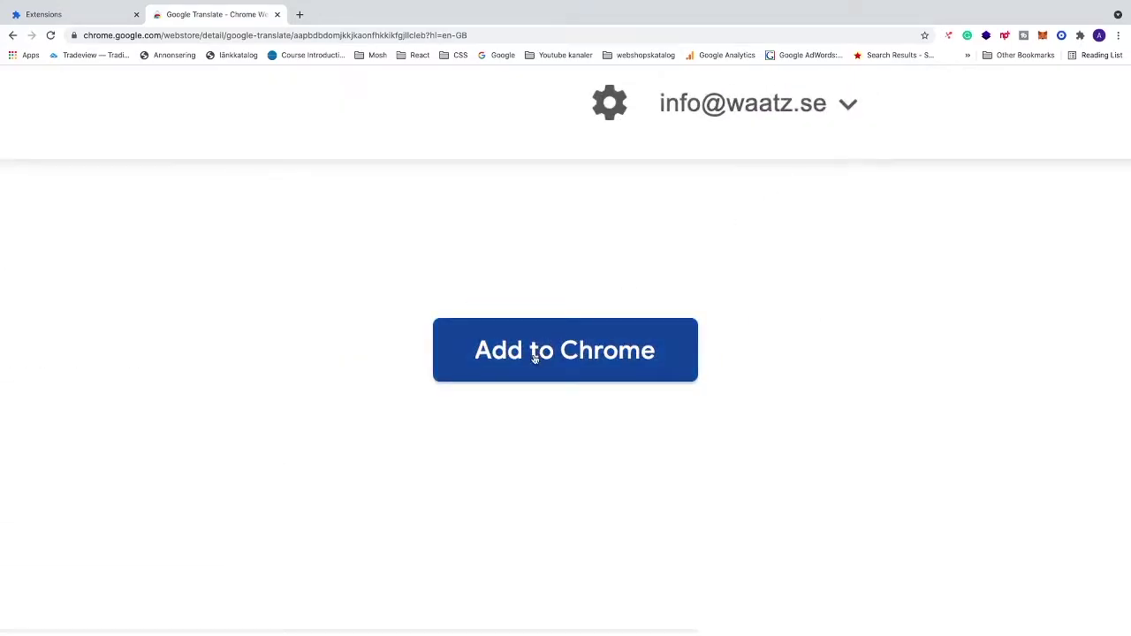
click(544, 355)
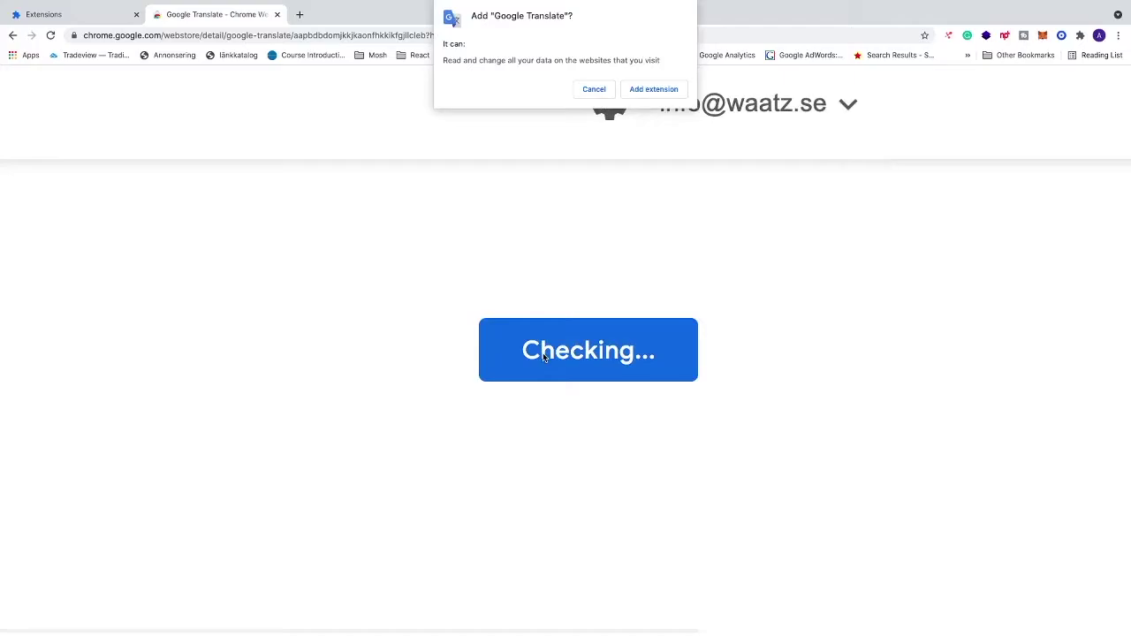
click(649, 92)
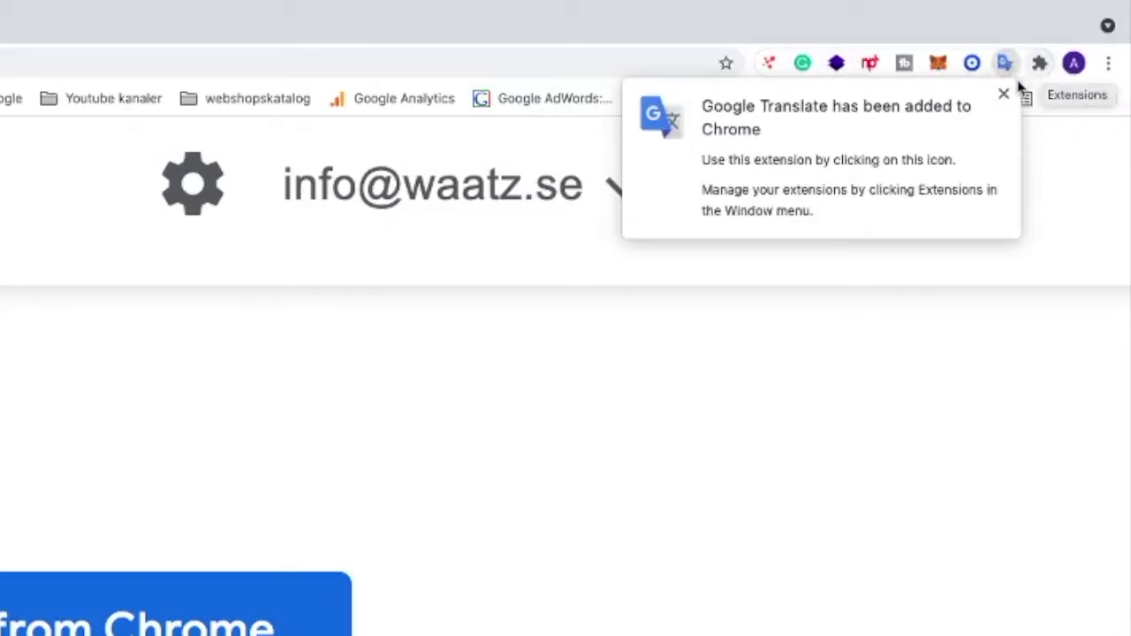
Pin Google Translate to the toolbar from the Extensions menu.
click(1042, 66)
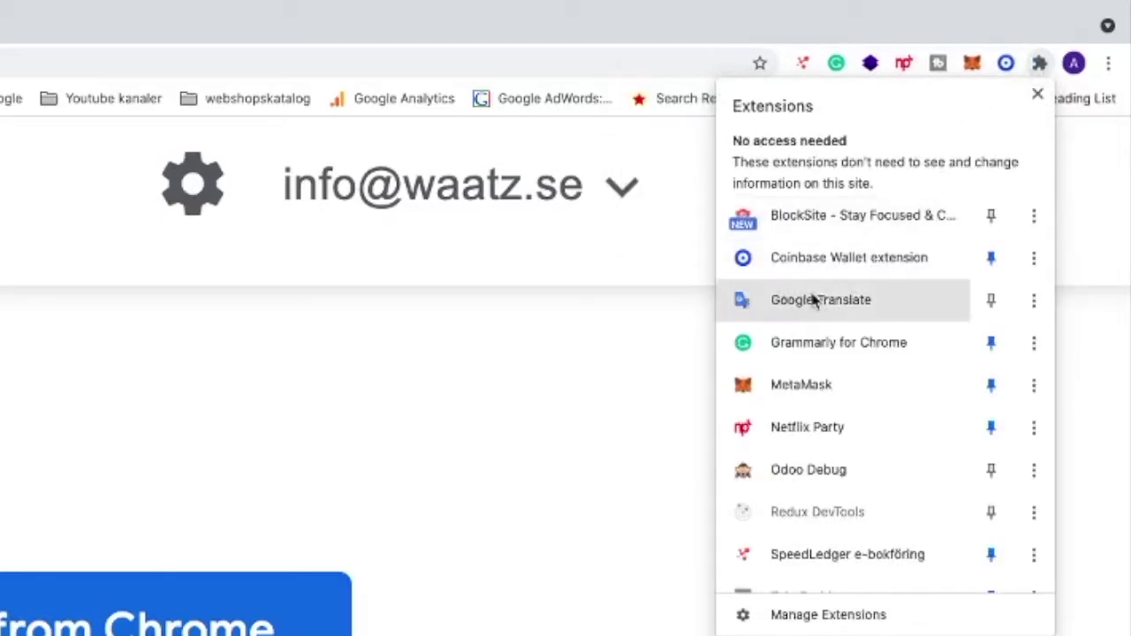
click(991, 304)
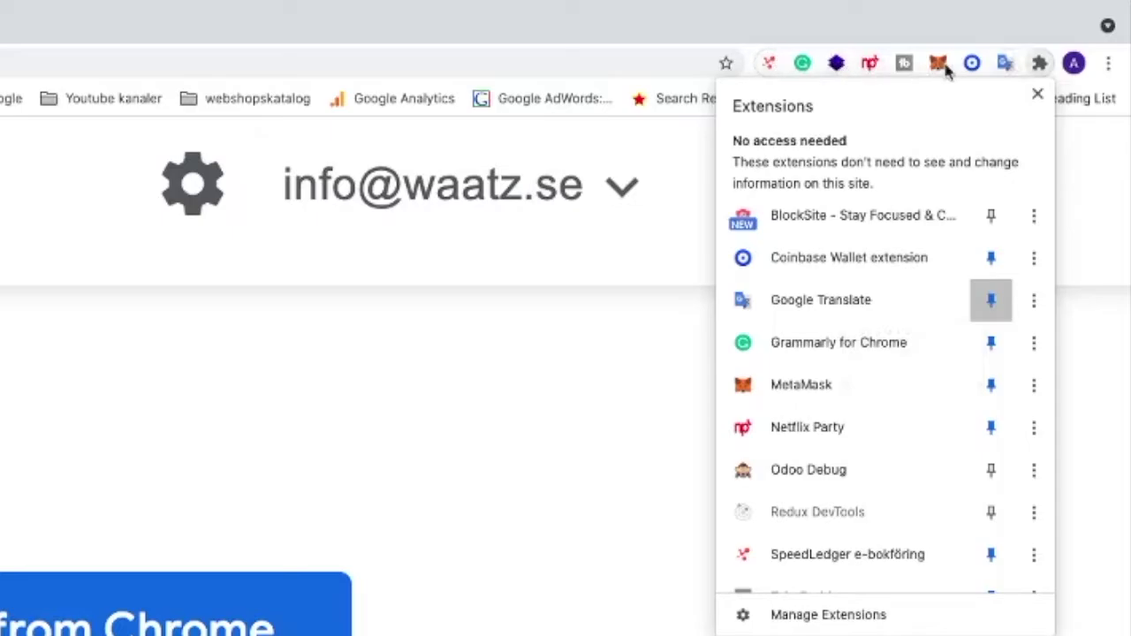
click(810, 34)
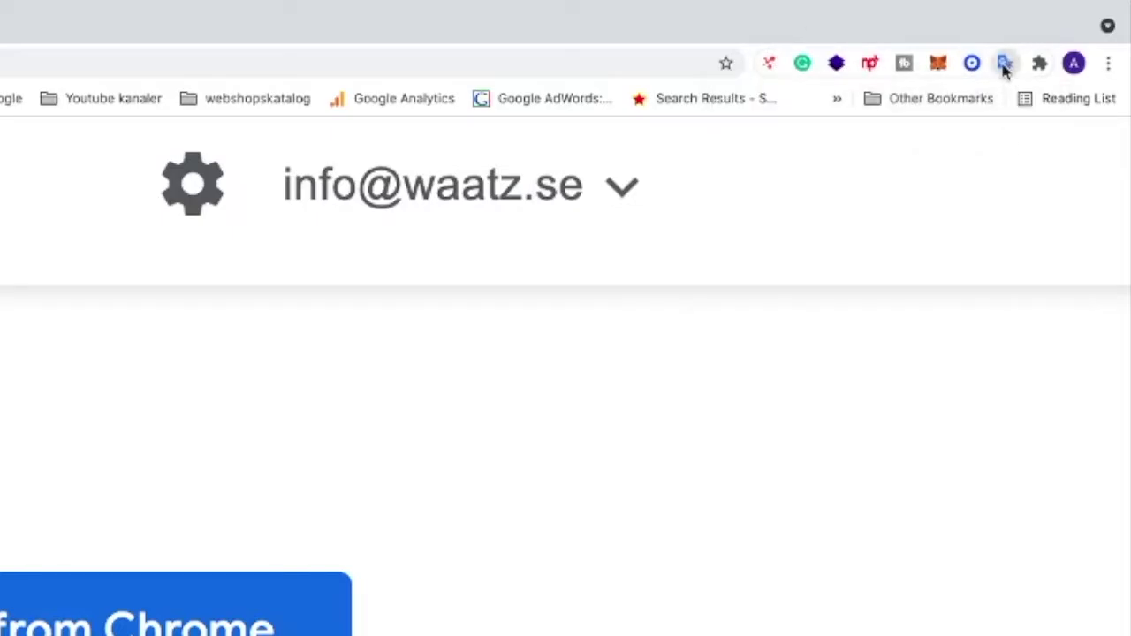
Set Swedish as the primary language in Google Translate's options and save.
click(1004, 64)
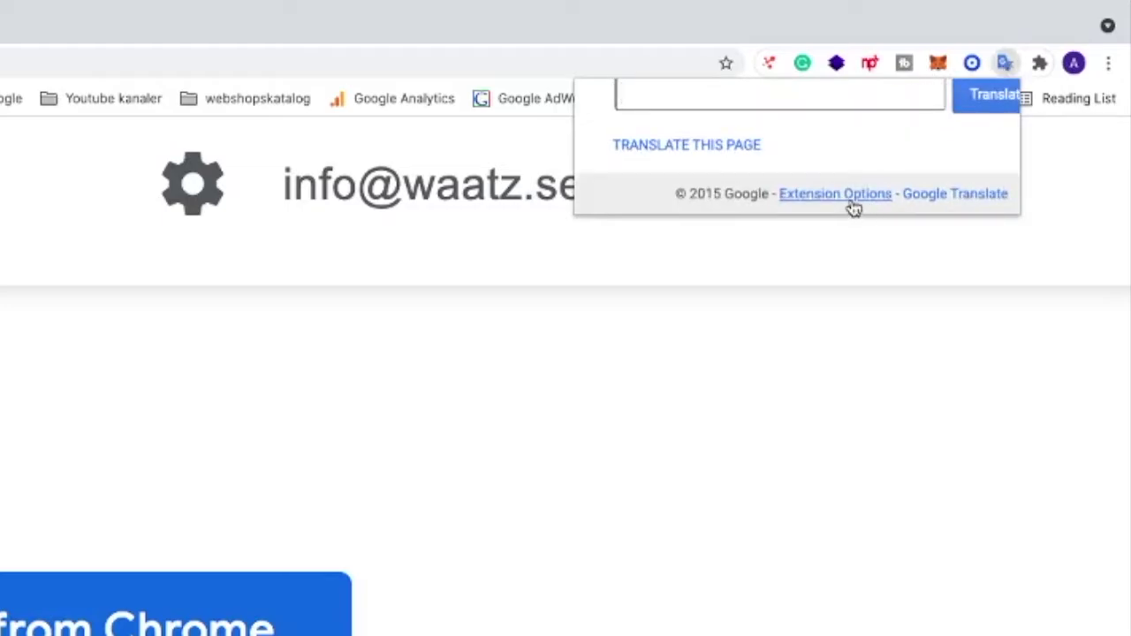
click(853, 208)
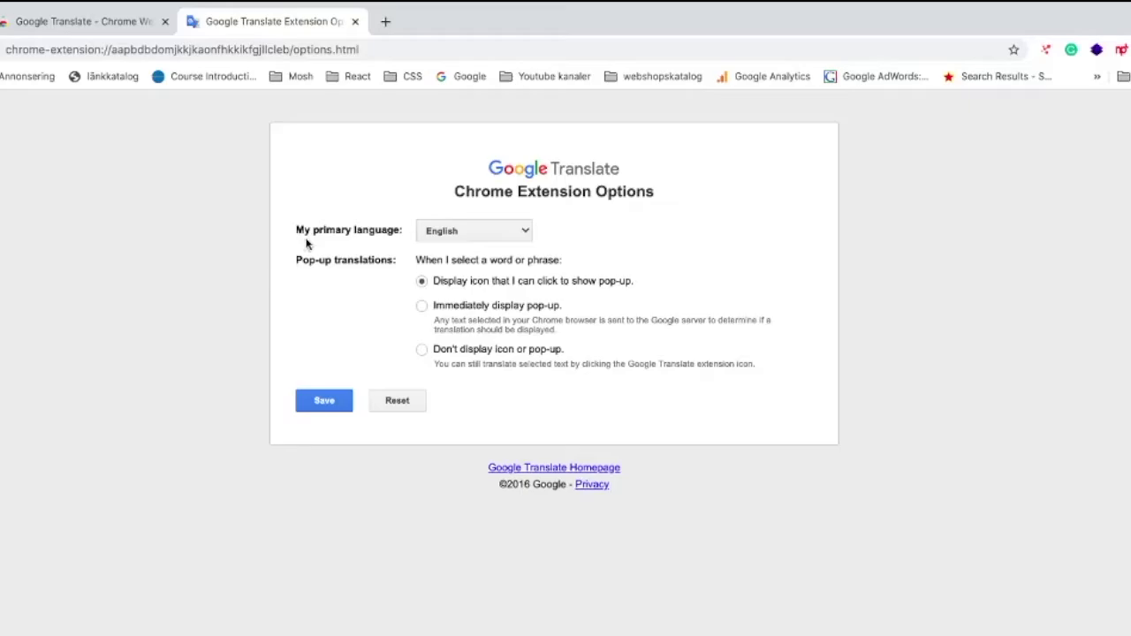
click(526, 235)
scroll(470, 489, down, 5)
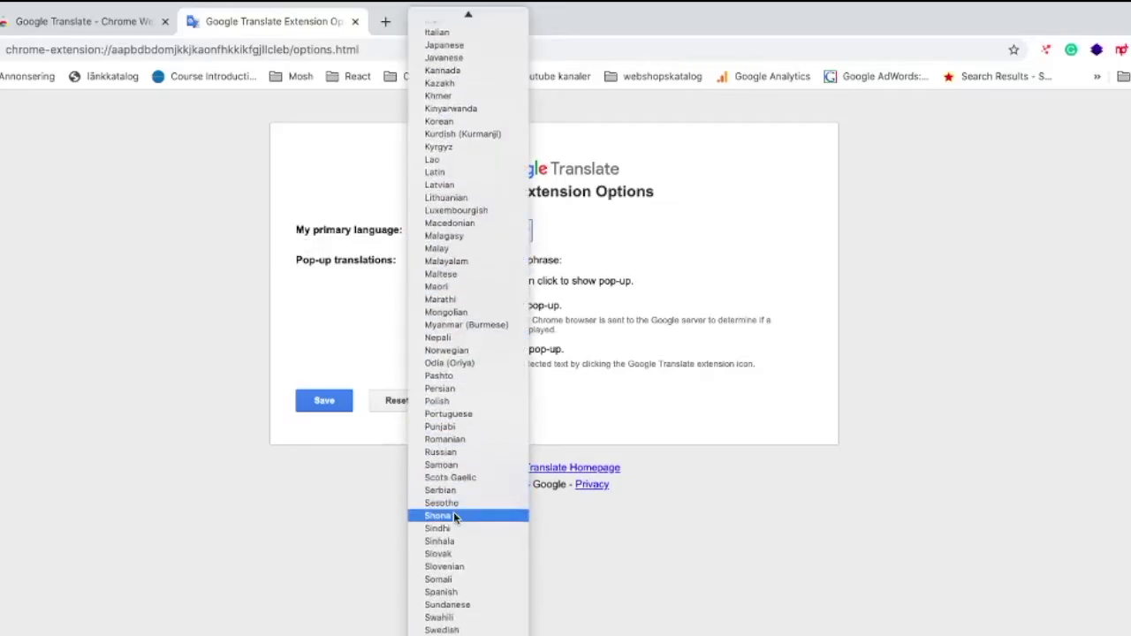
click(447, 629)
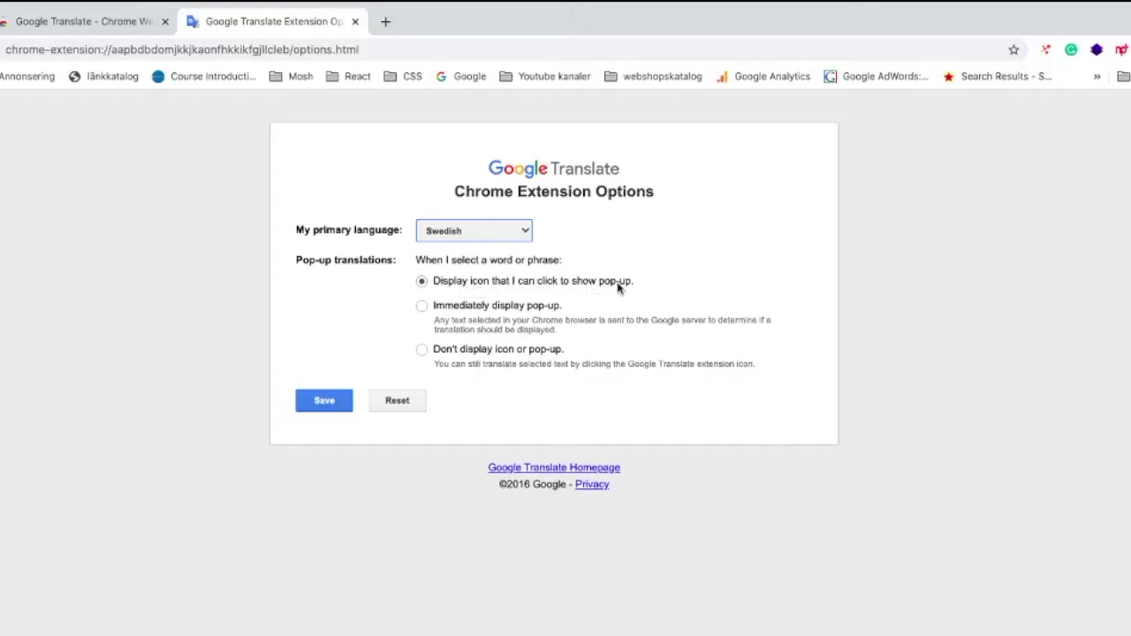
click(332, 406)
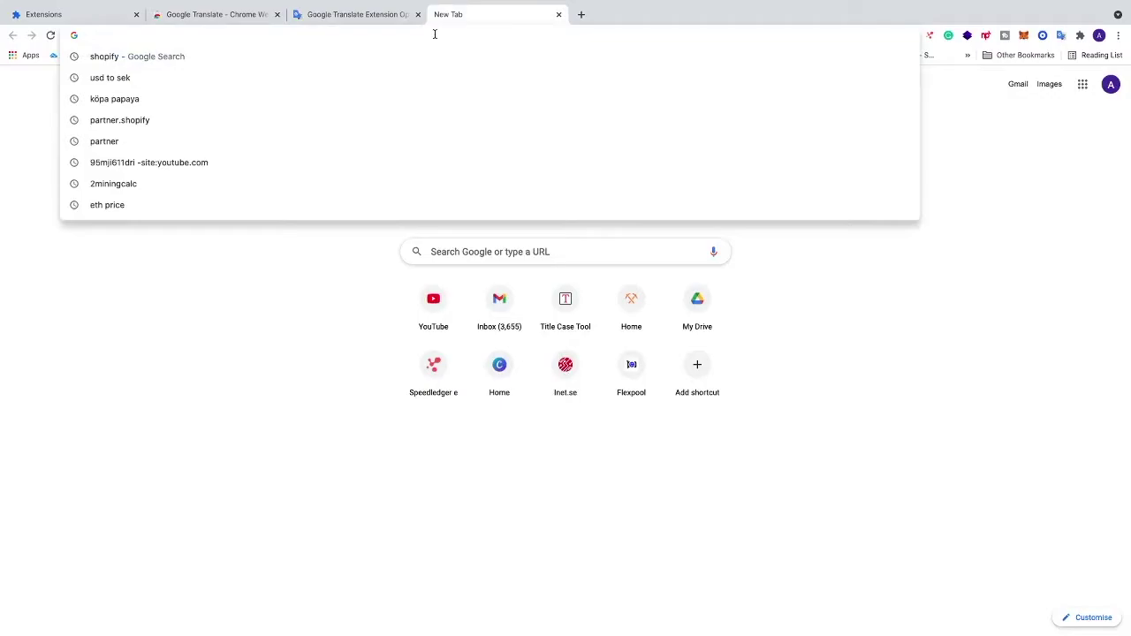
Search the web for 'shopify' and open the Shopify homepage from the results.
text(shopify)
key(Return)
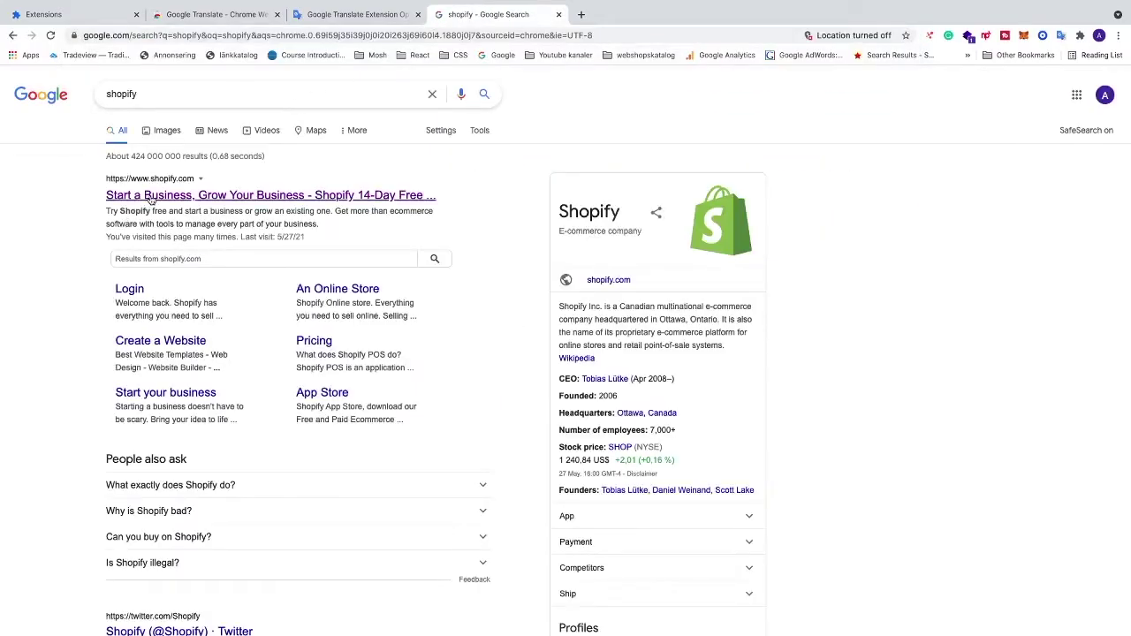
click(151, 196)
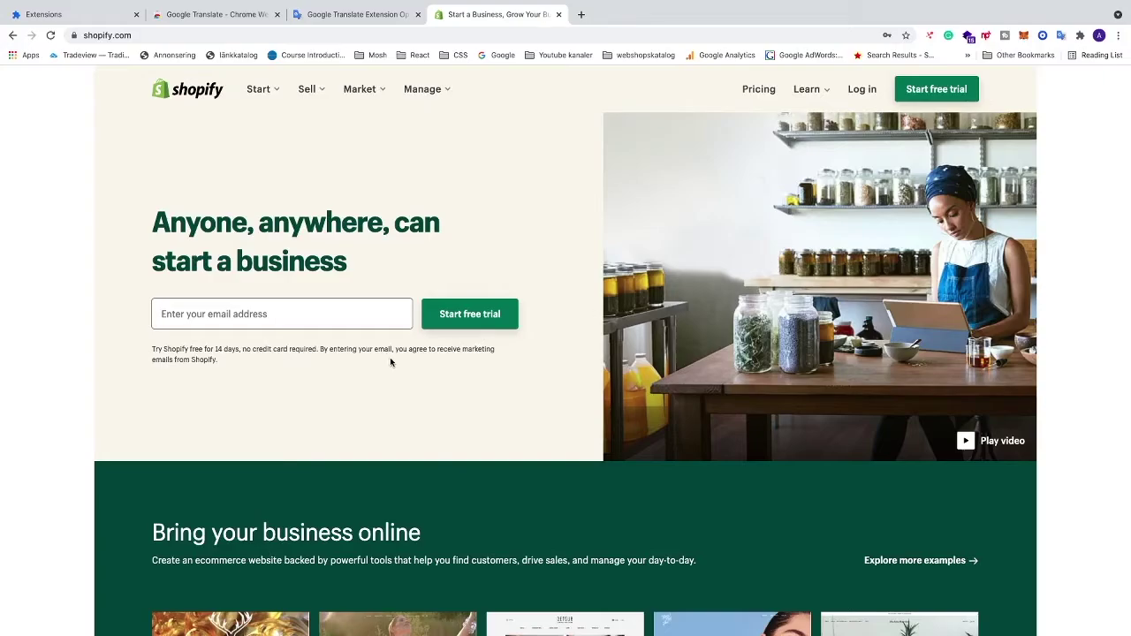
scroll(389, 357, up, 5)
scroll(390, 357, right, 1)
scroll(423, 353, right, 2)
scroll(420, 355, right, 1)
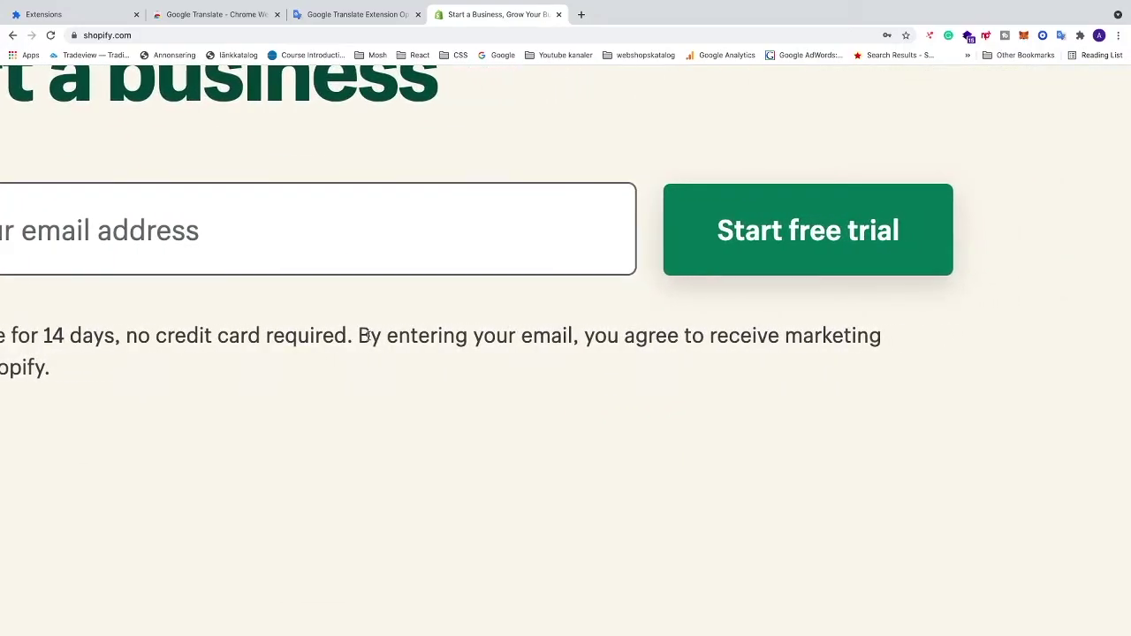
Translate 'By entering your email' to Swedish, open it on Google Translate, then return to Shopify.
drag(361, 337, 577, 343)
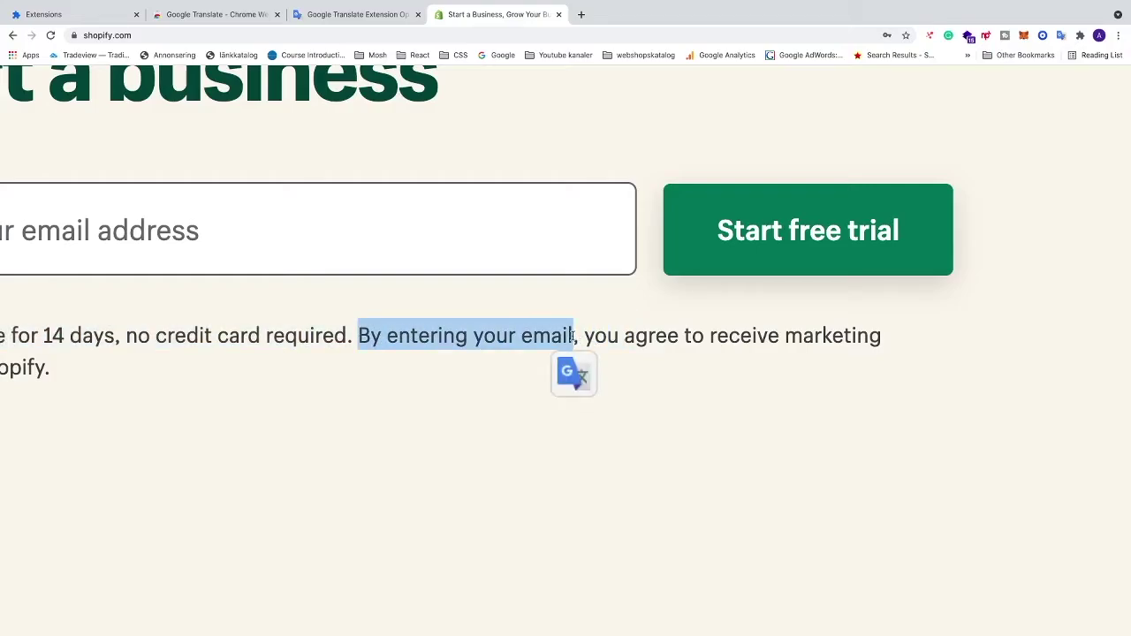
click(574, 378)
scroll(555, 388, down, 1)
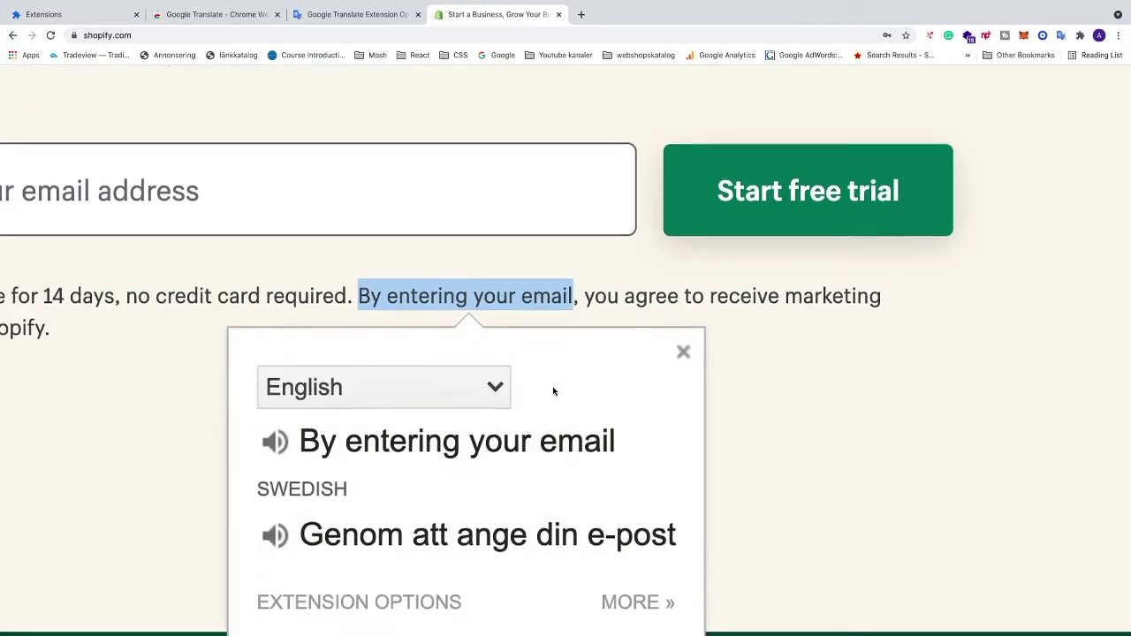
scroll(554, 387, down, 2)
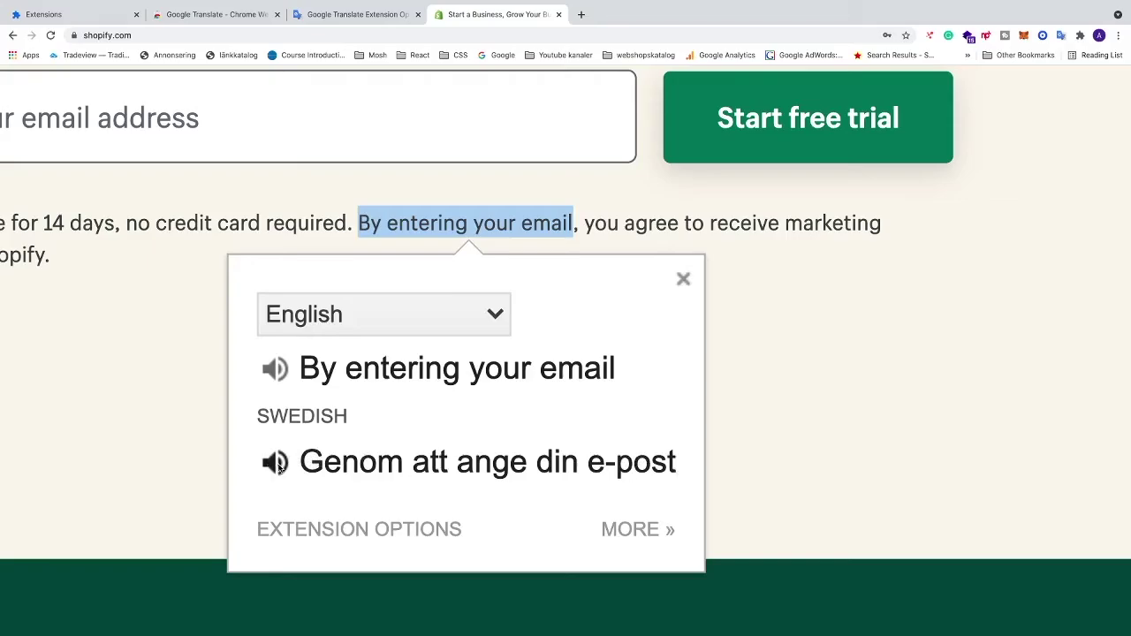
click(635, 529)
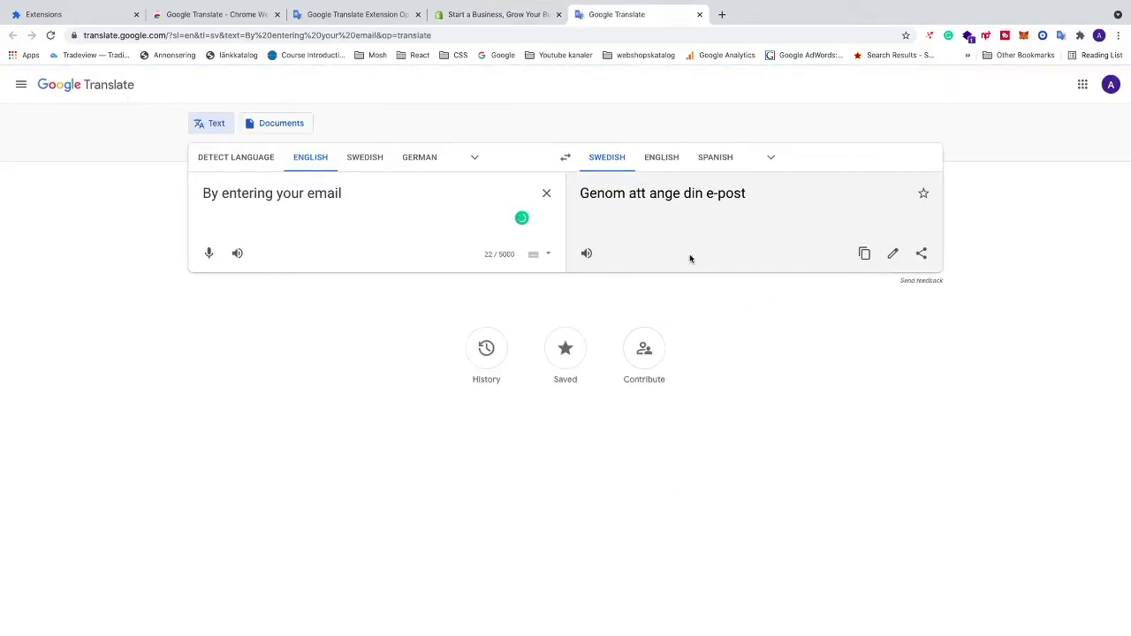
triple_click(424, 207)
click(504, 14)
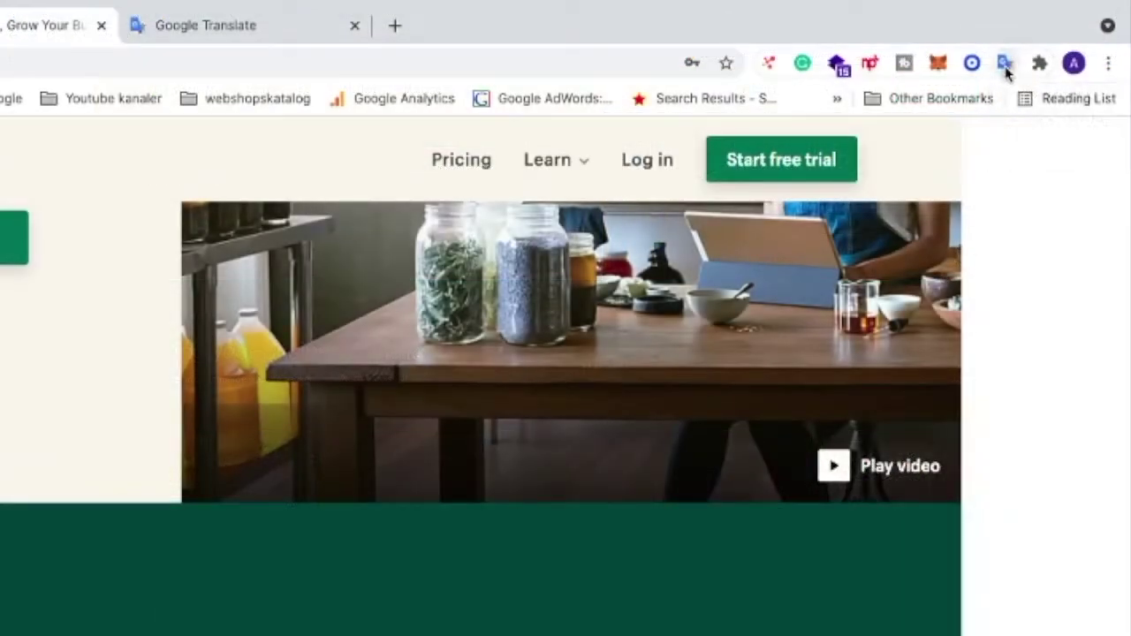
Translate the entire Shopify page with the extension, keeping svenska as target language.
click(1005, 63)
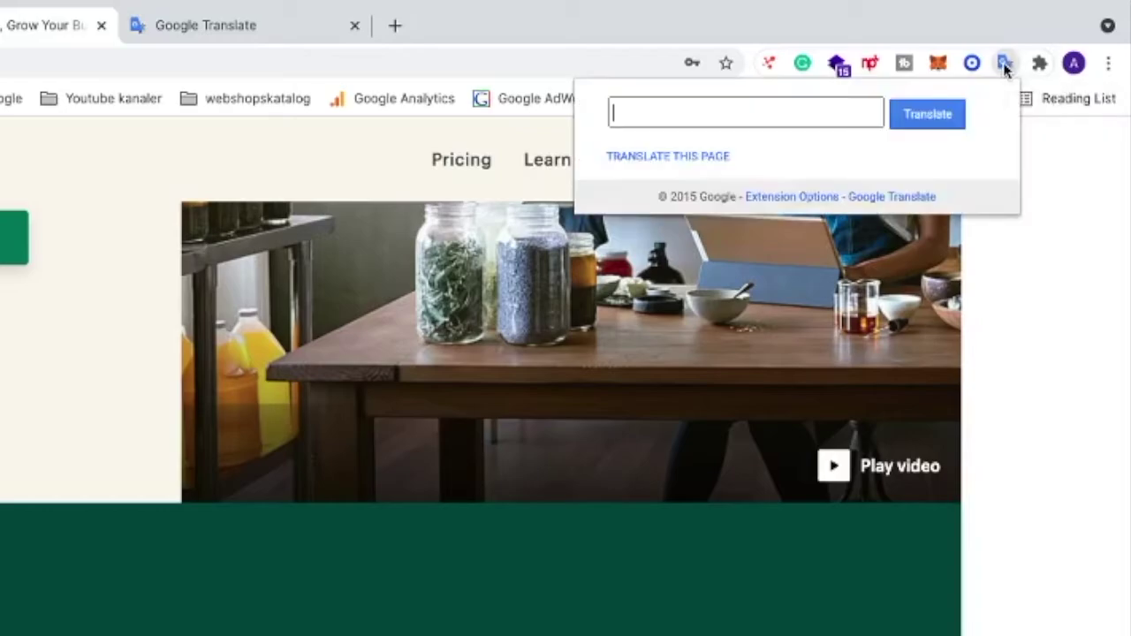
click(683, 160)
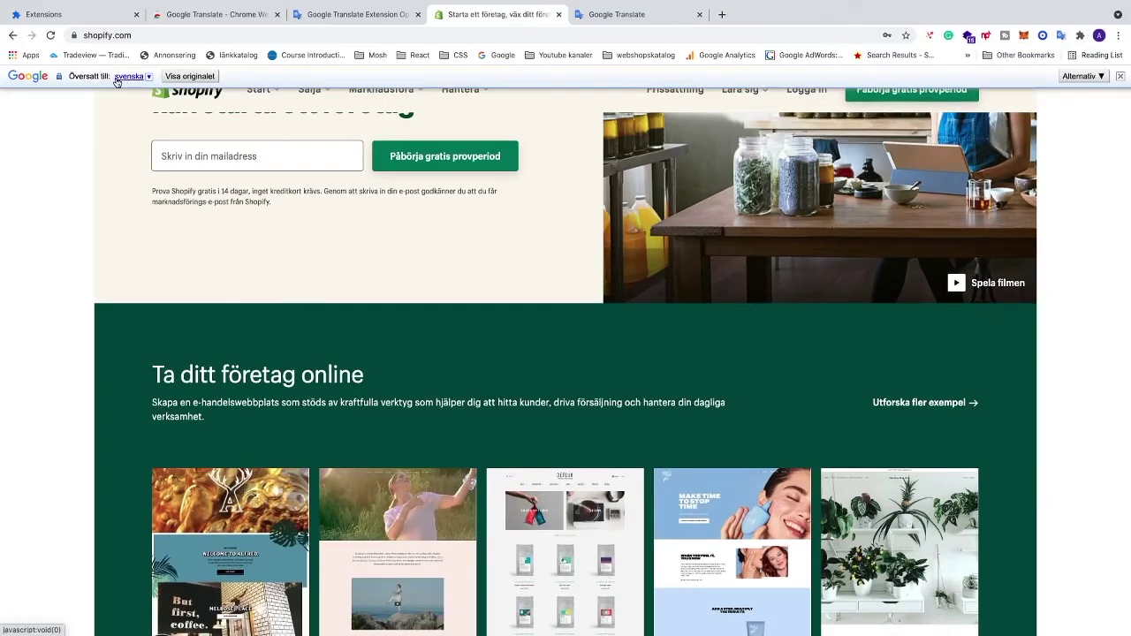
click(149, 81)
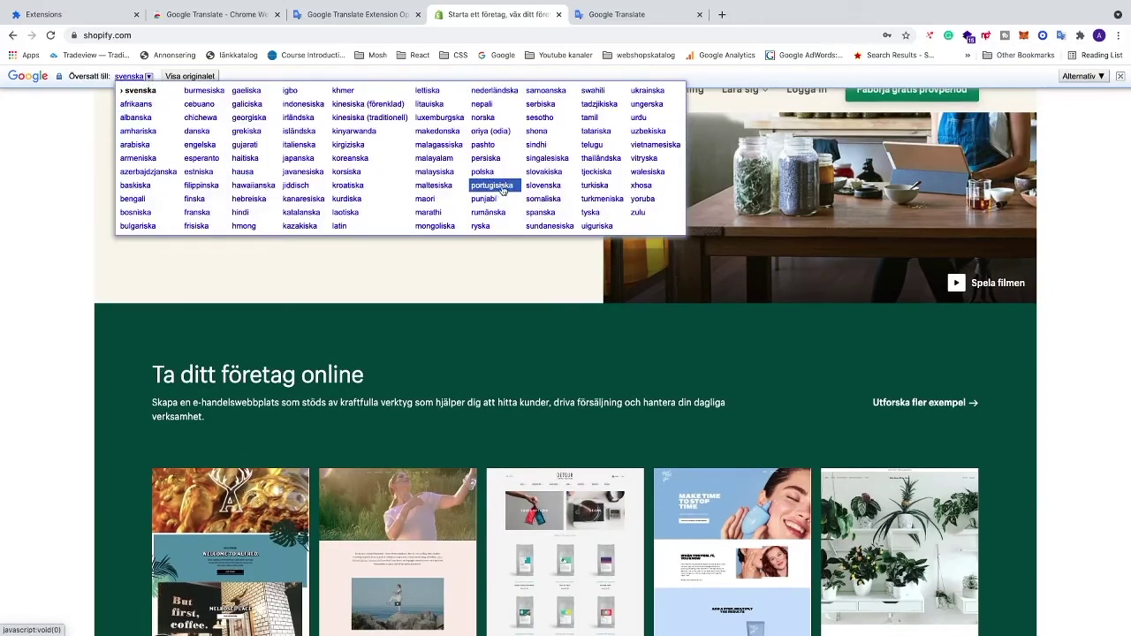
click(215, 78)
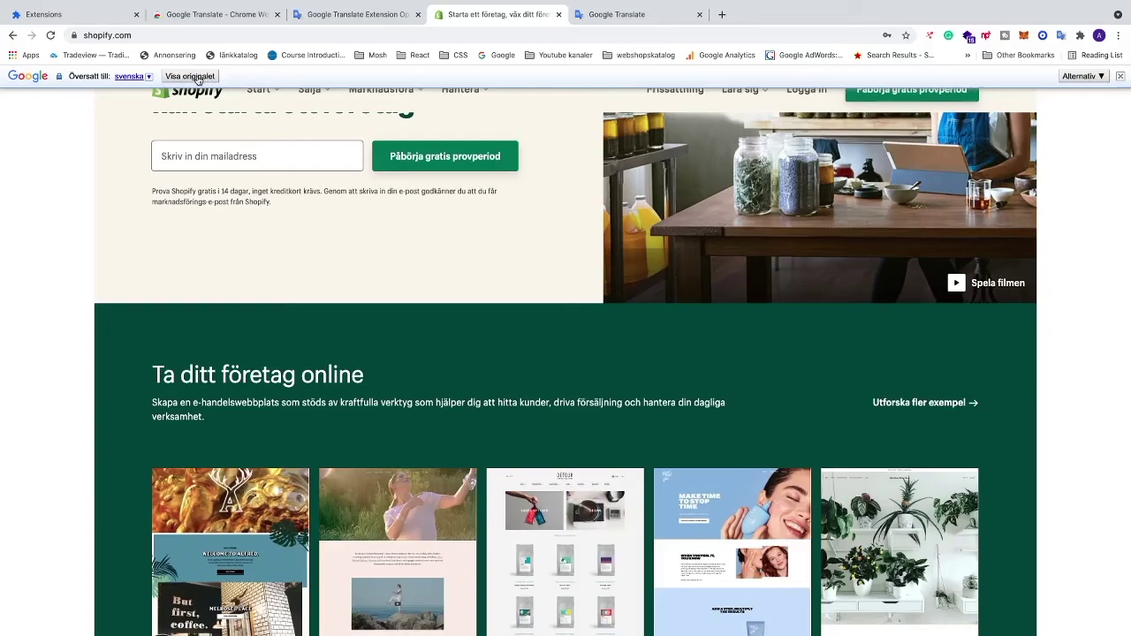
scroll(256, 146, up, 3)
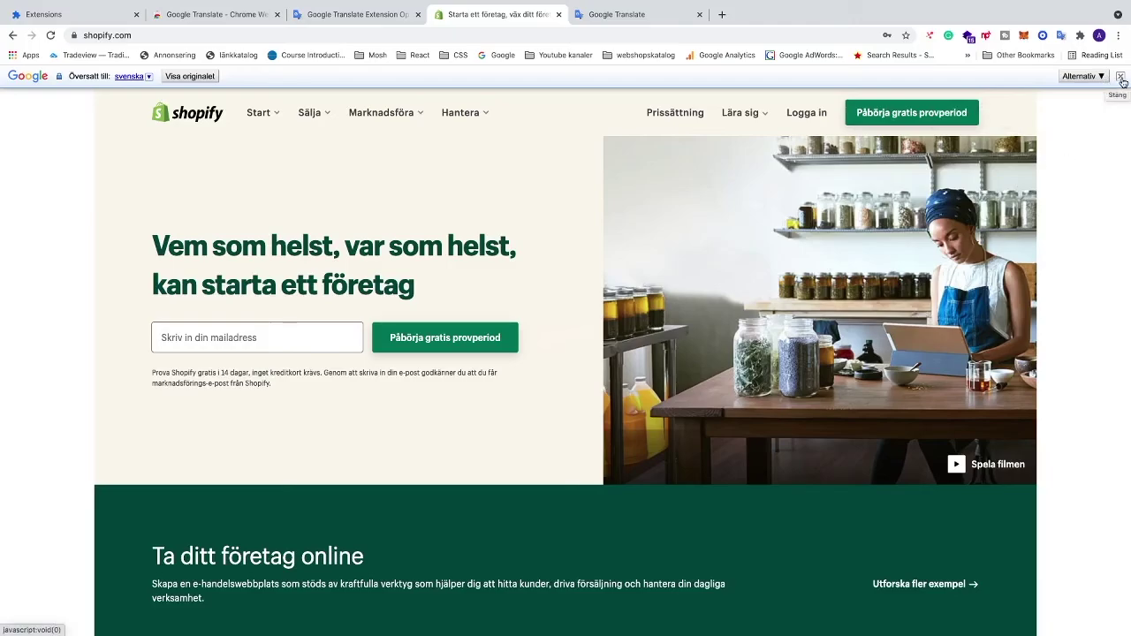
Close the Google Translate bar to restore the English Shopify page.
click(1121, 77)
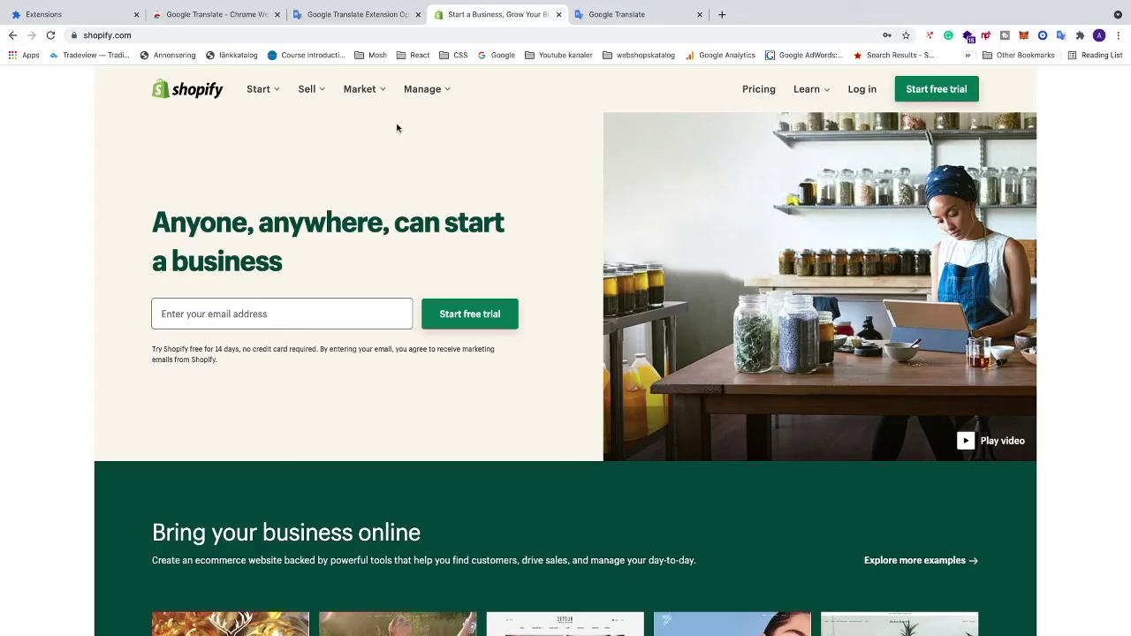